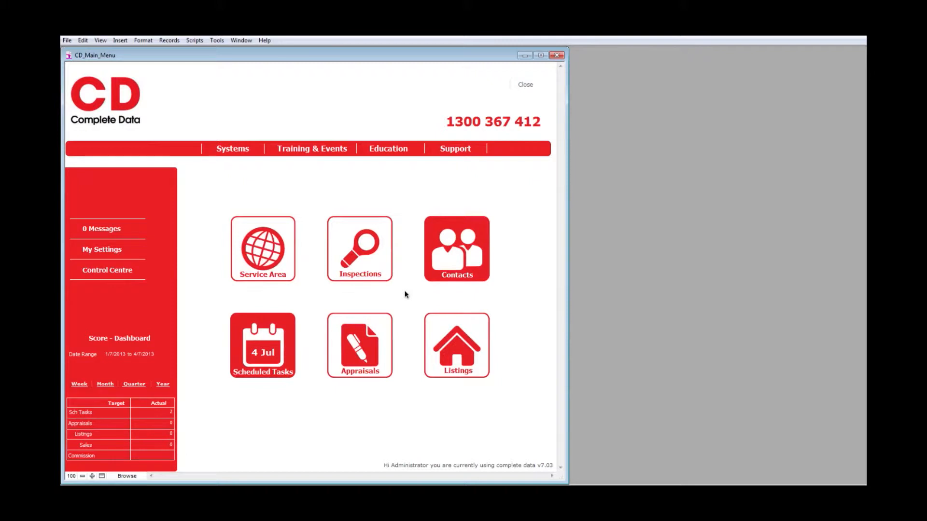
# Step: Open the Contacts list from the main menu, showing all 34 contact records
pyautogui.click(450, 240)
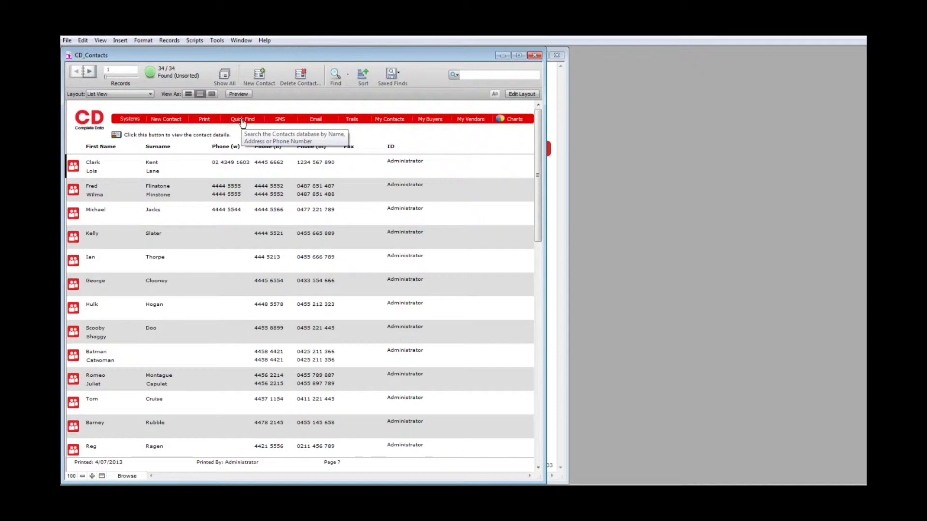
# Step: Quick Find contacts by the contact's name, narrowing the list to one record
pyautogui.click(242, 121)
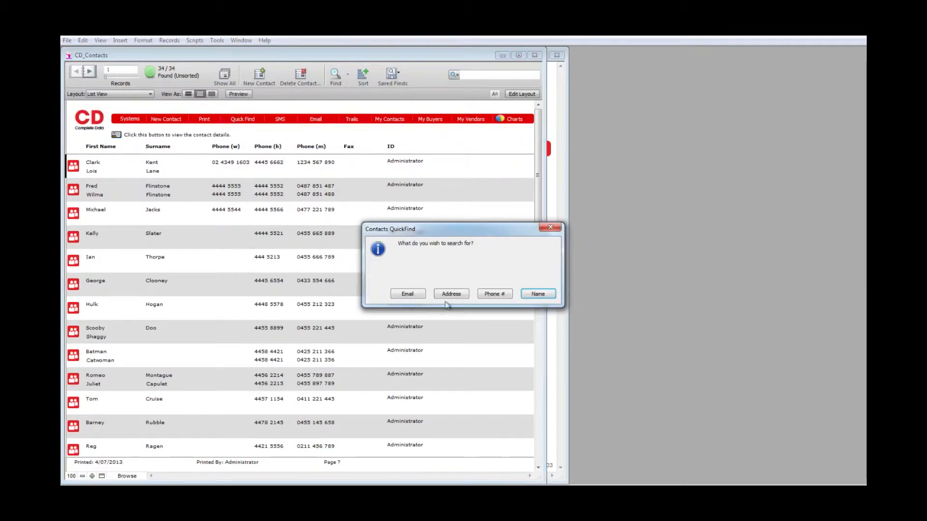
pyautogui.click(531, 297)
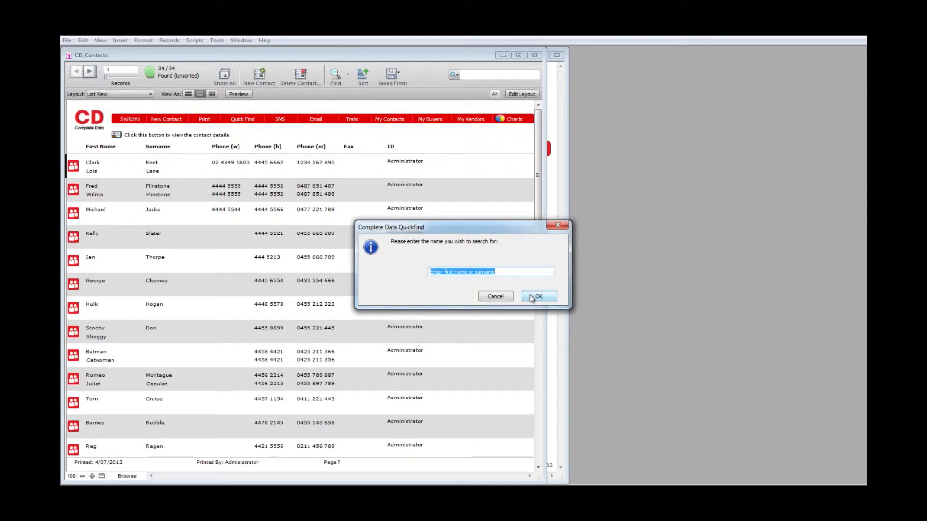
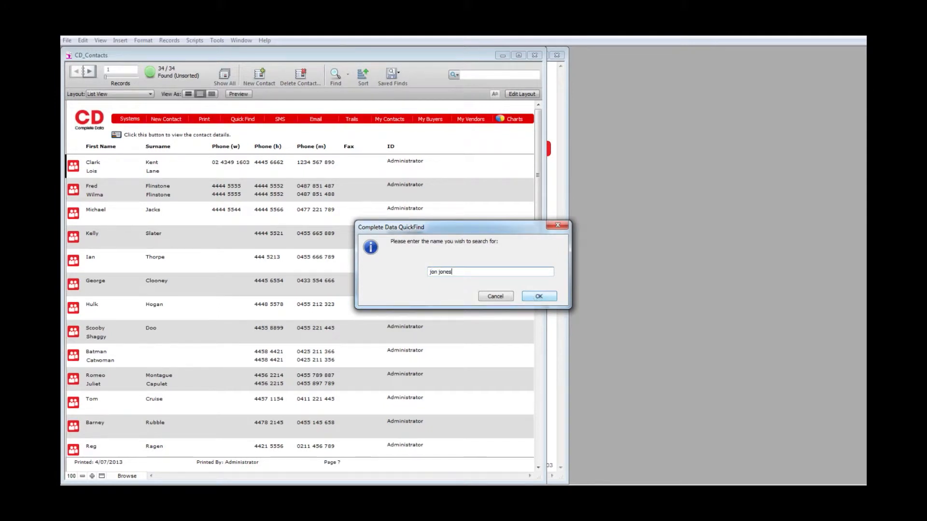
pyautogui.click(544, 296)
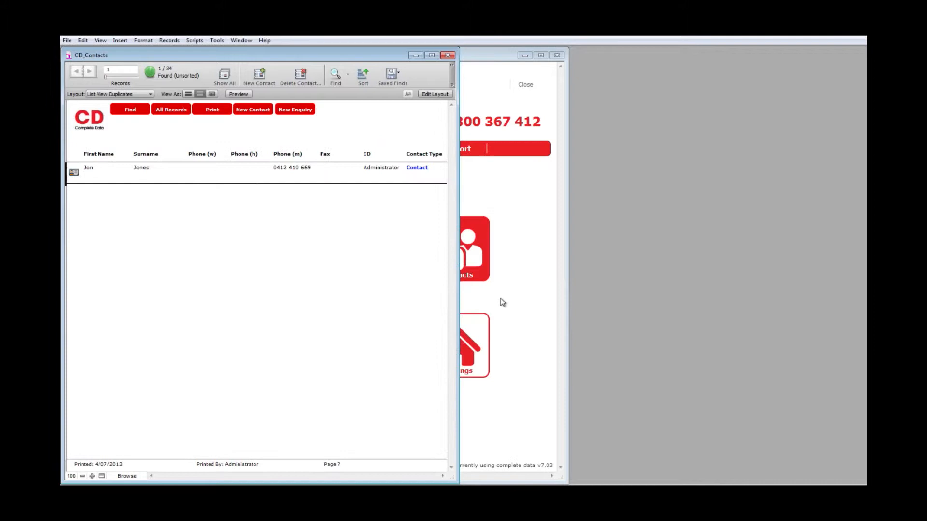
# Step: Set the found contact's Vendor field to Yes and show their Listings layout with one appraisal
pyautogui.click(73, 174)
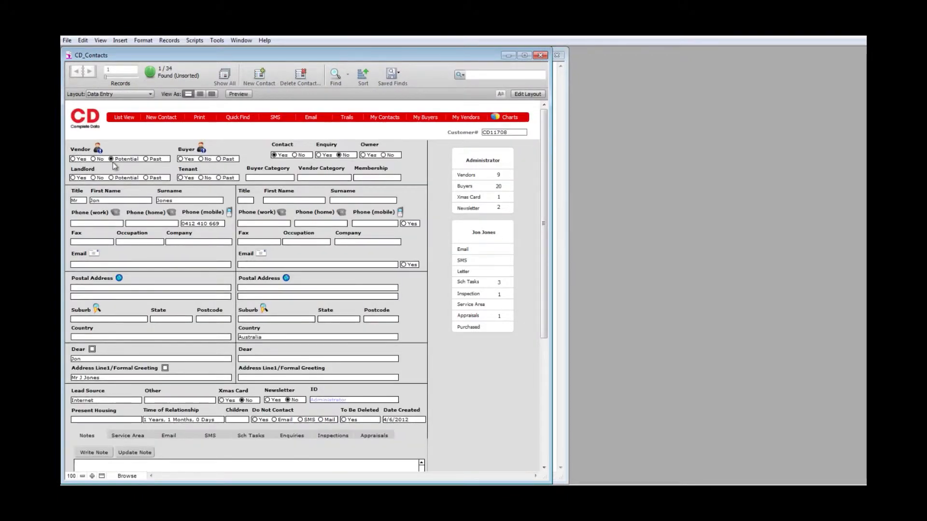
pyautogui.click(73, 159)
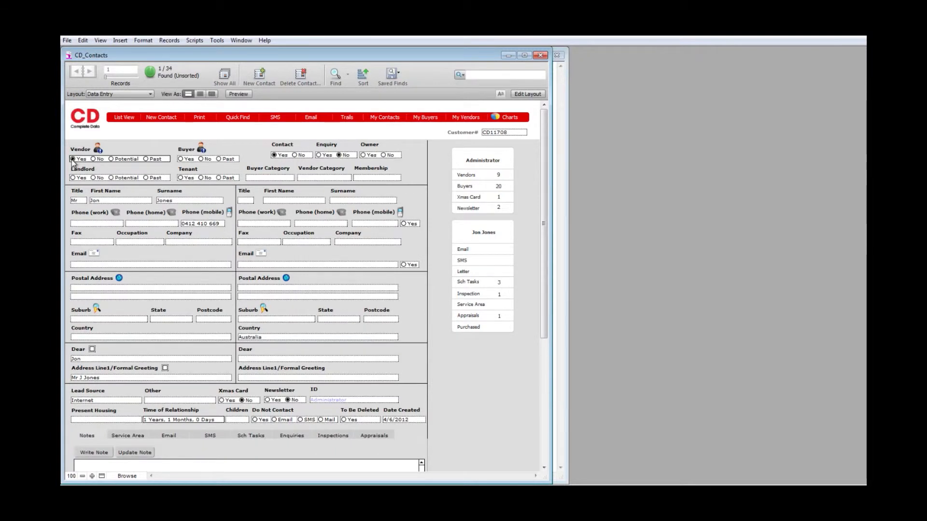
pyautogui.click(98, 150)
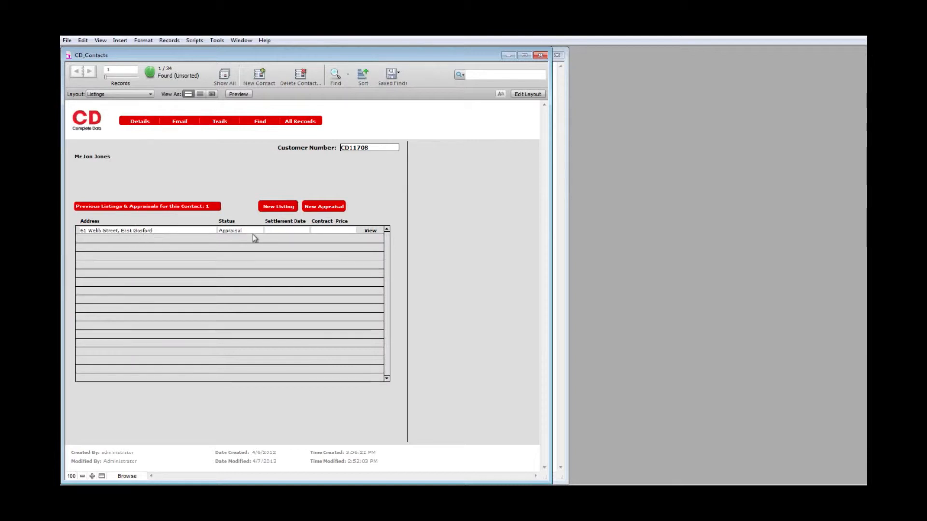
pyautogui.click(370, 232)
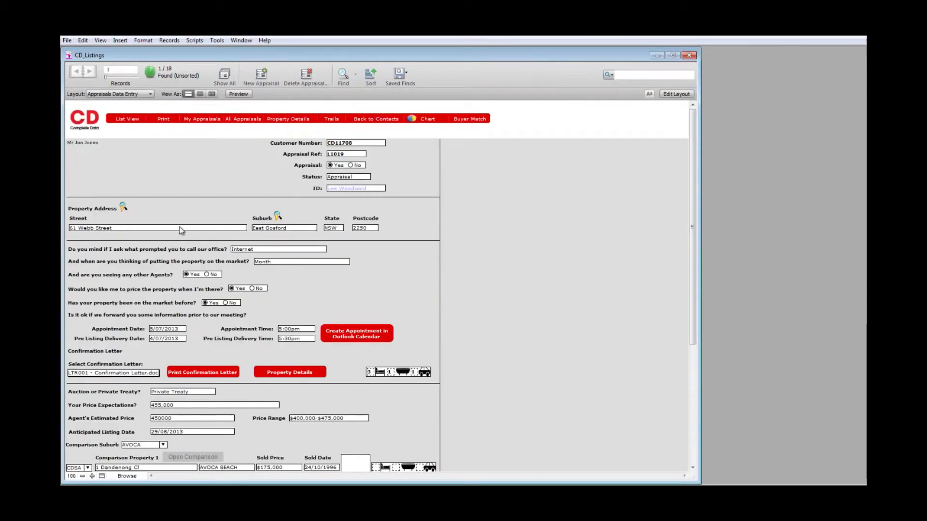
pyautogui.click(335, 177)
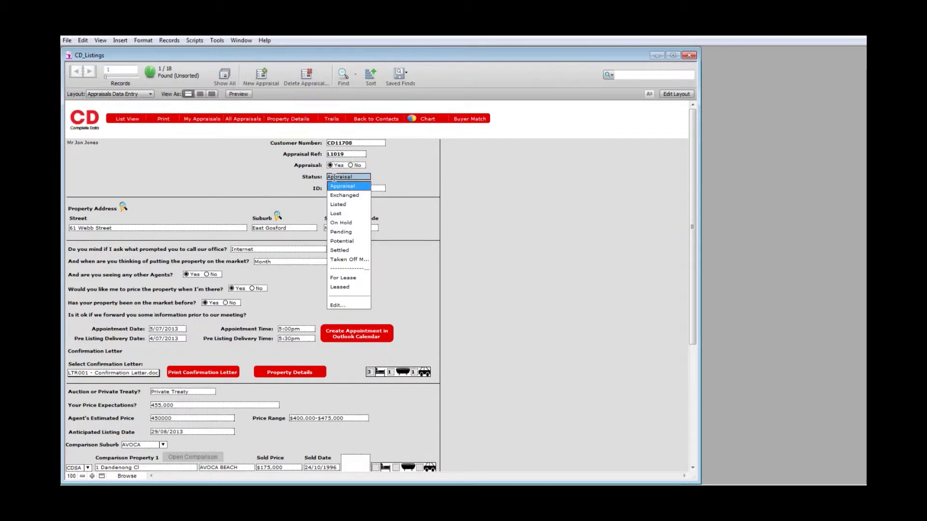
pyautogui.click(337, 204)
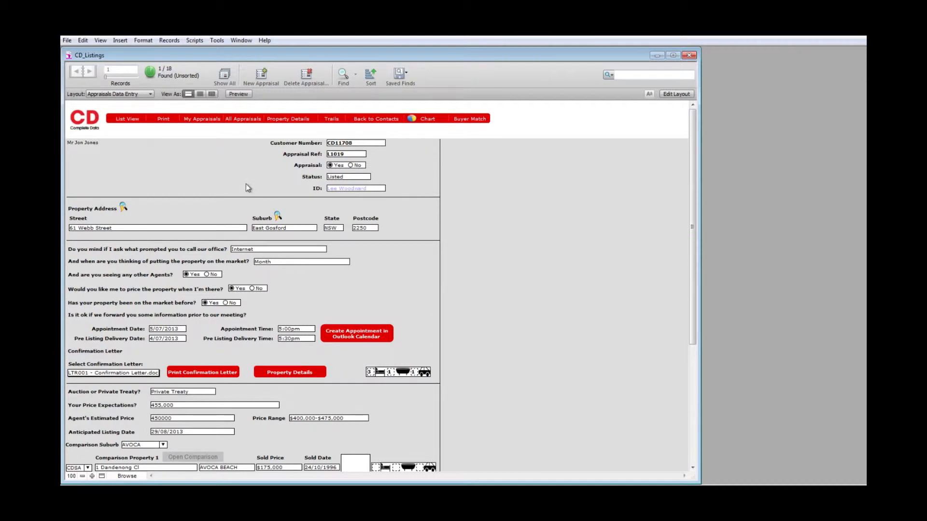
# Step: Complete the first follow-up call and delete the remaining TC014 Follow Up Appraisal tasks
pyautogui.click(331, 119)
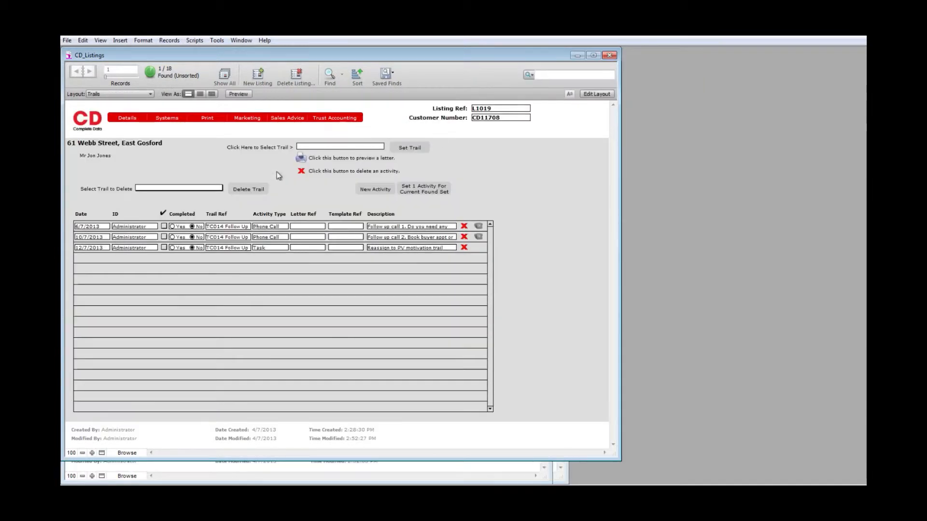
pyautogui.click(165, 227)
pyautogui.click(216, 190)
pyautogui.click(187, 192)
pyautogui.click(186, 191)
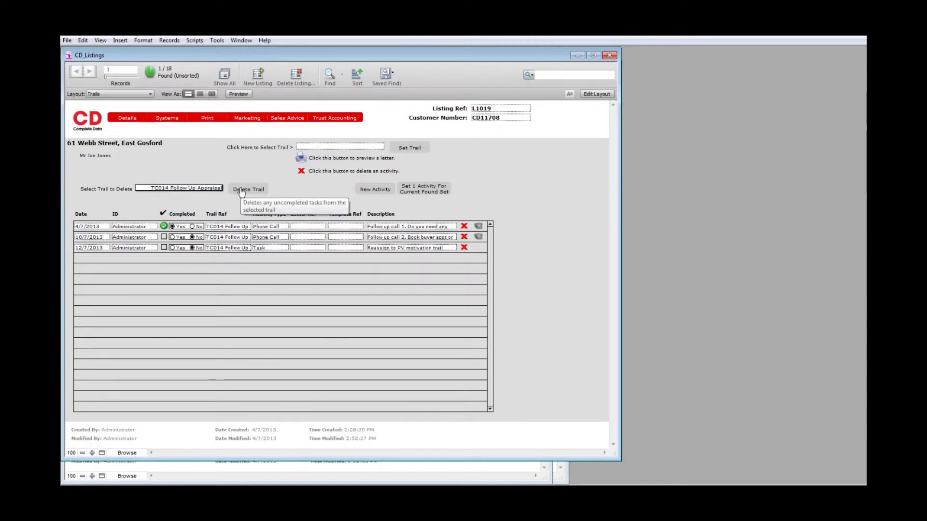
pyautogui.click(241, 190)
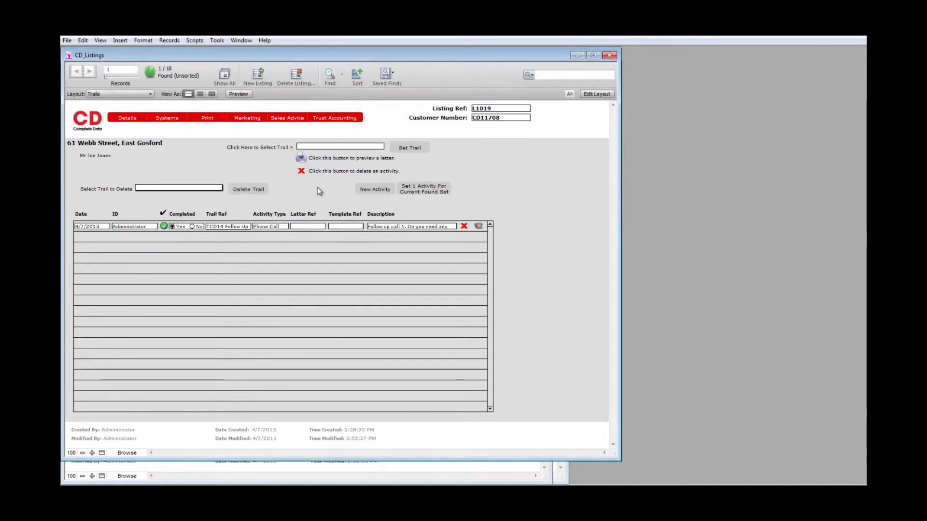
pyautogui.click(335, 148)
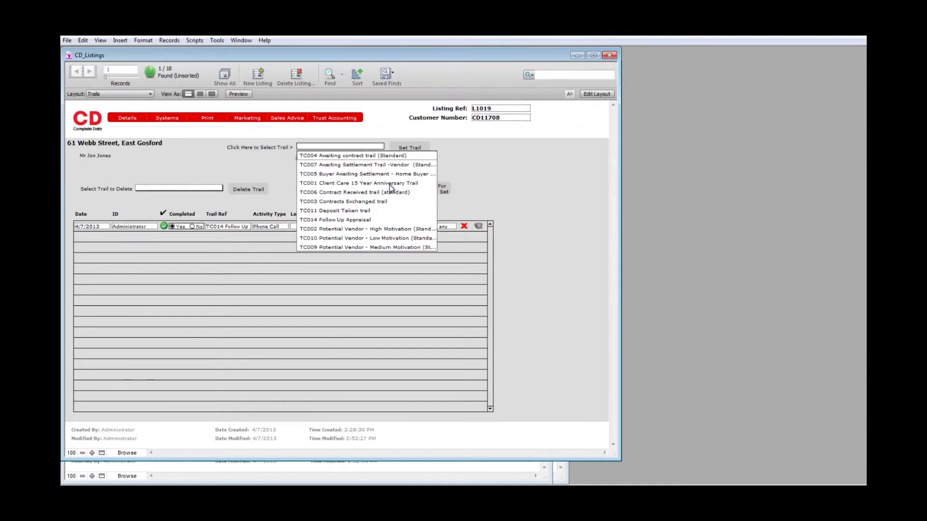
# Step: Set the TC004 Awaiting contract trail for the vendor, starting on 4 July 2013
pyautogui.click(360, 156)
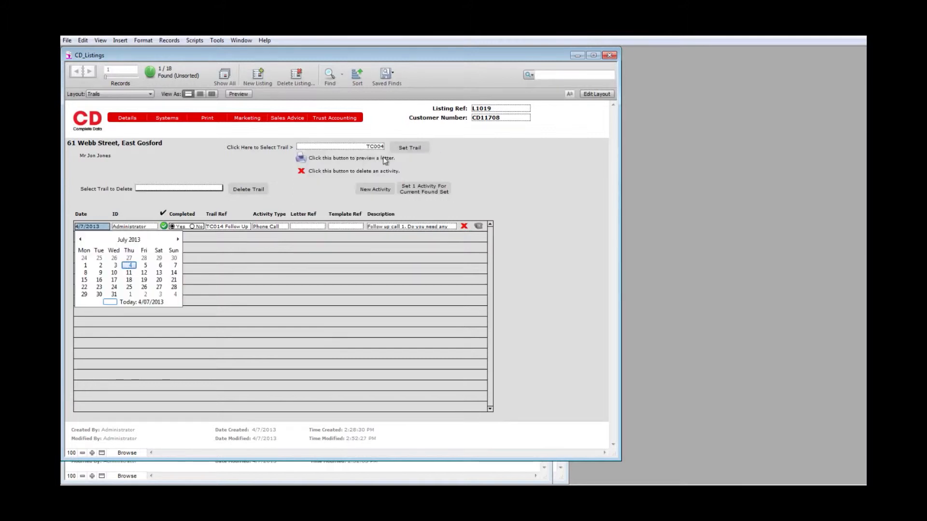
pyautogui.click(406, 149)
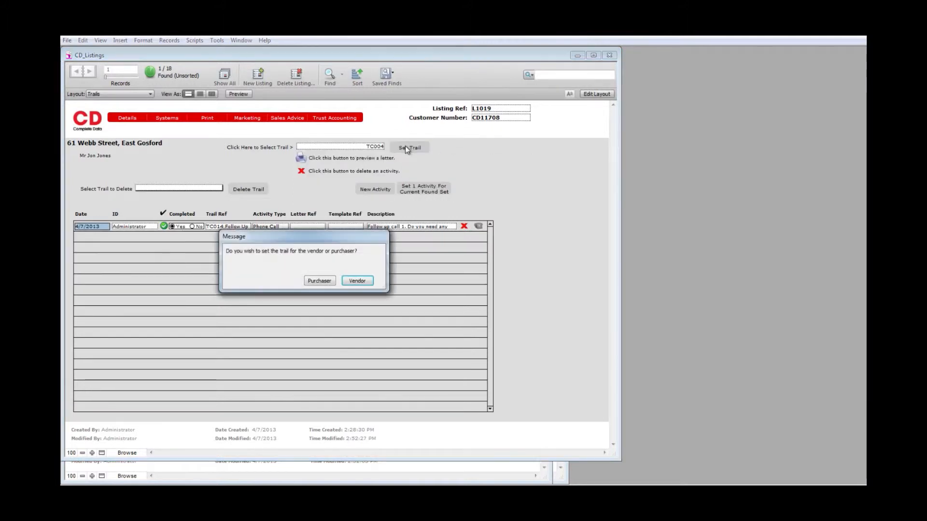
pyautogui.click(357, 281)
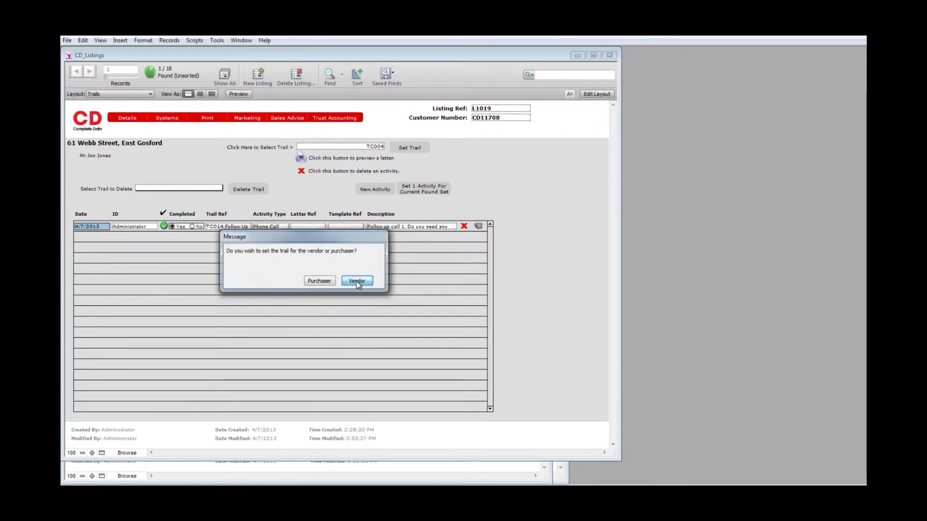
pyautogui.click(357, 281)
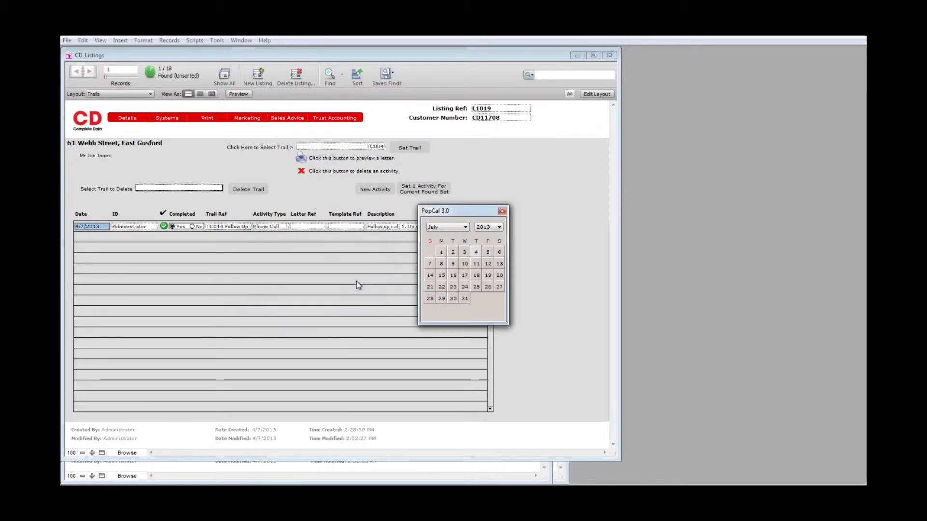
pyautogui.click(476, 252)
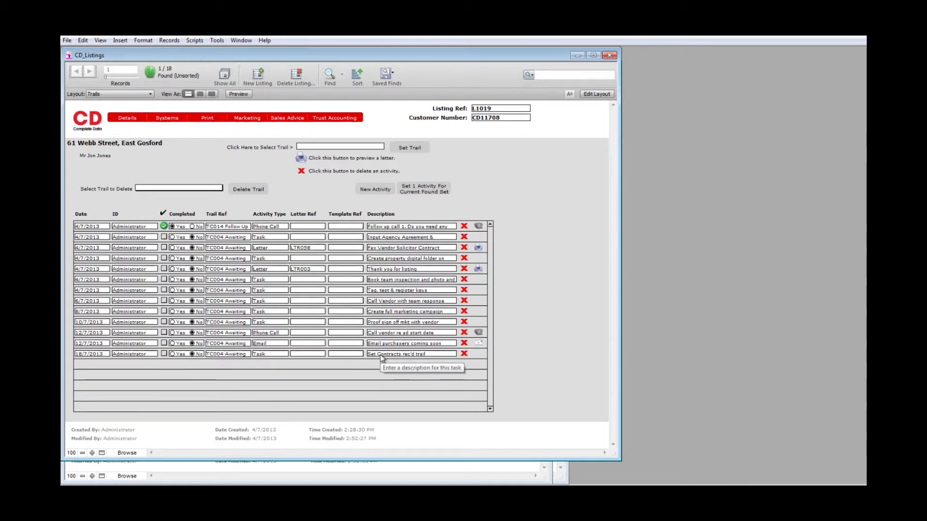
# Step: Select 'Contracts rec'd trail' in the last TC004 task's description, then commit the record
pyautogui.click(422, 356)
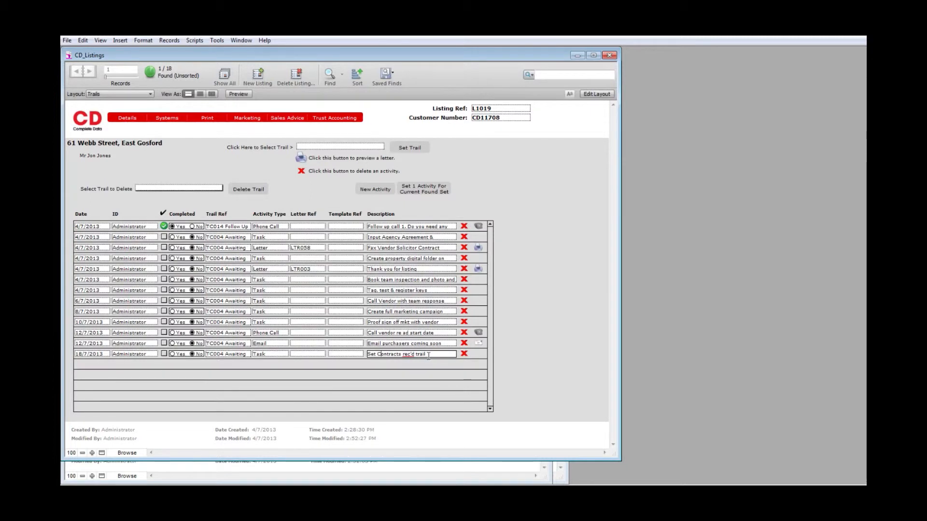
pyautogui.moveTo(429, 355); pyautogui.dragTo(369, 355)
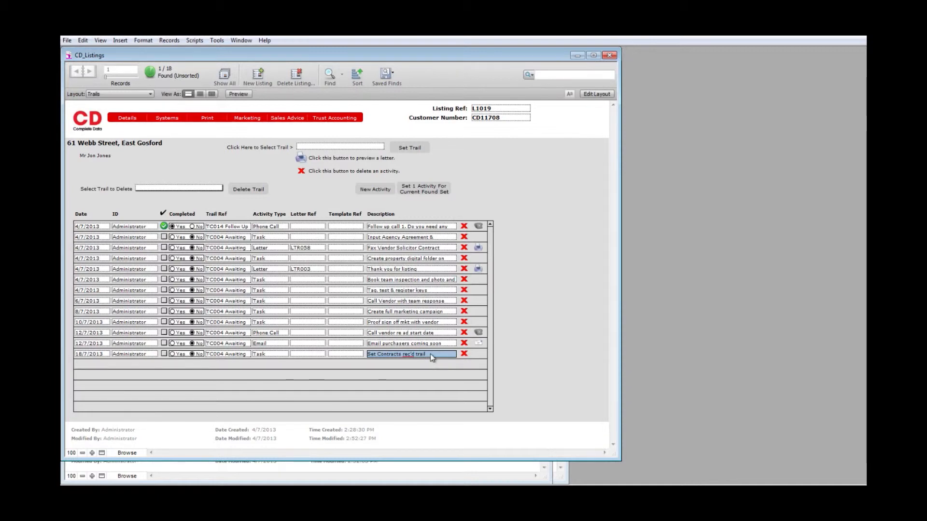
pyautogui.click(473, 195)
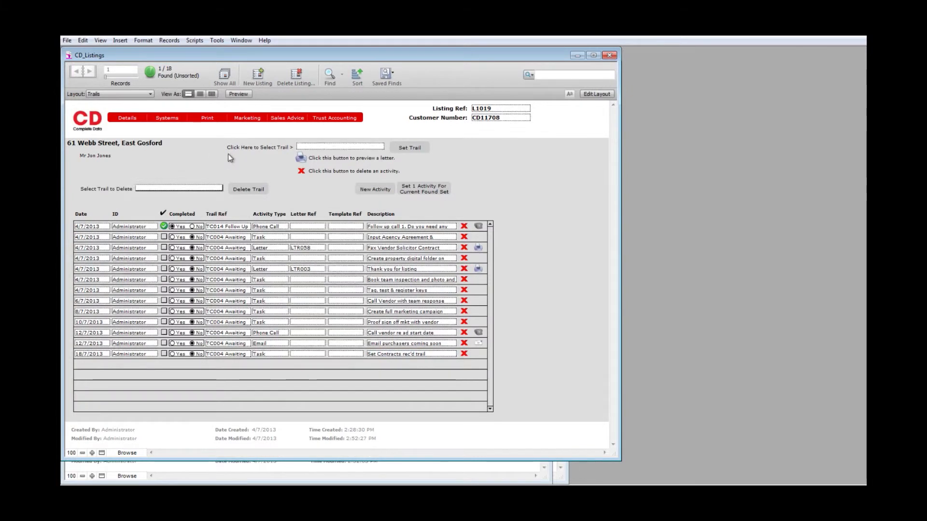
# Step: Make the listing Exclusive, listed 4/07/2013 for 90 days, priced 445000 with view 'offers above 4$'
pyautogui.click(128, 118)
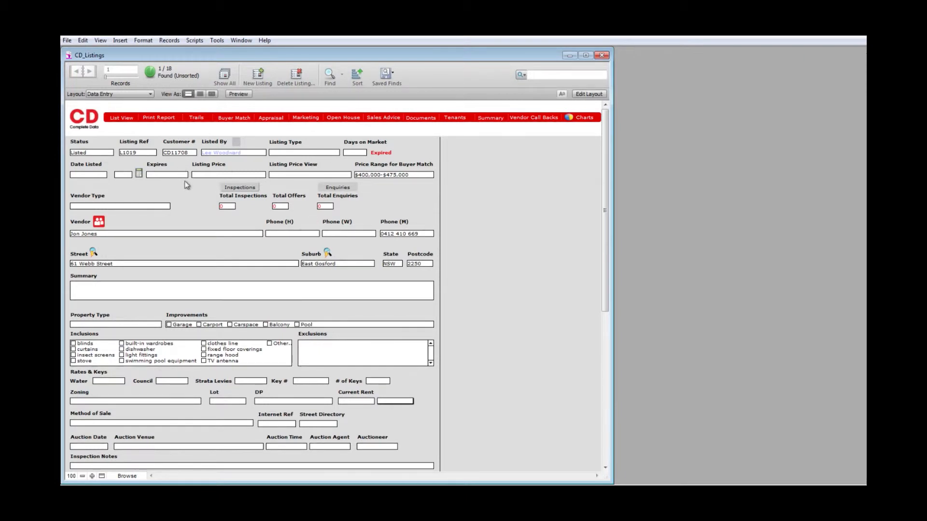
pyautogui.click(280, 152)
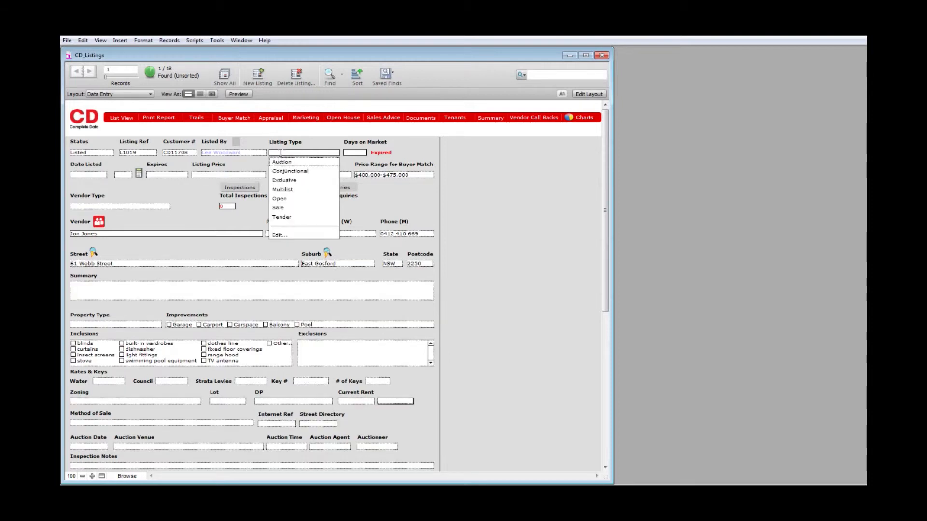
pyautogui.click(283, 180)
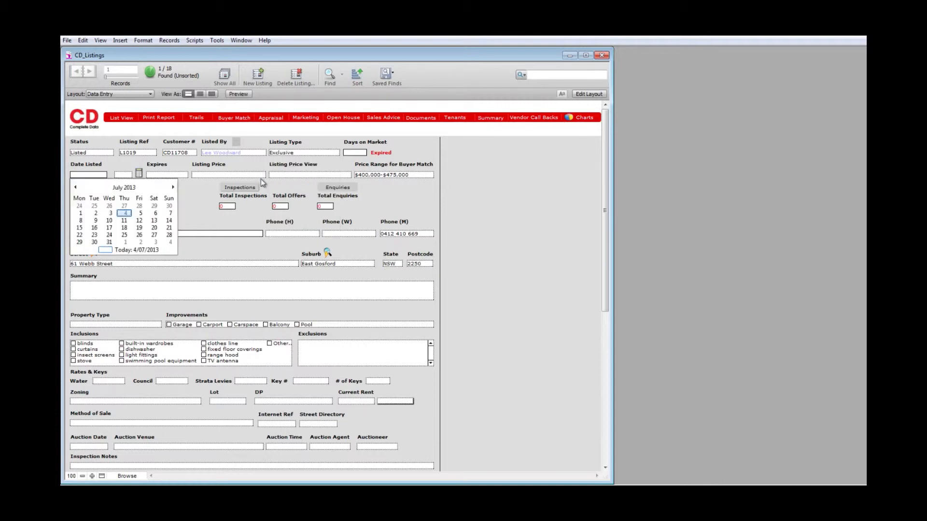
pyautogui.click(125, 213)
pyautogui.click(123, 194)
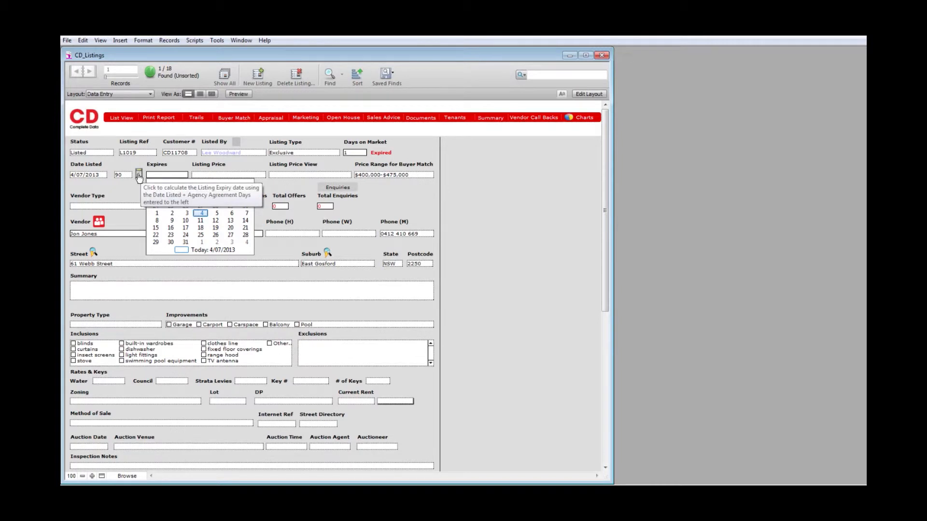
pyautogui.click(139, 174)
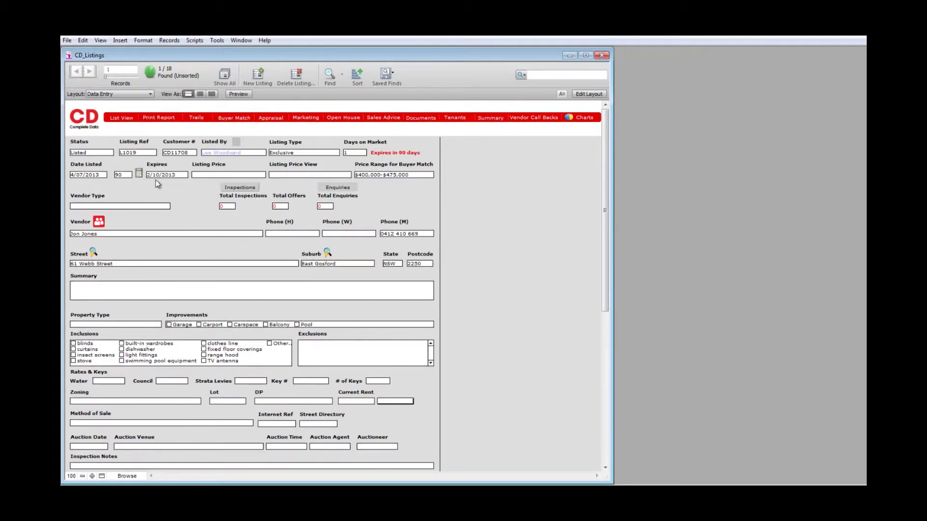
pyautogui.click(205, 175)
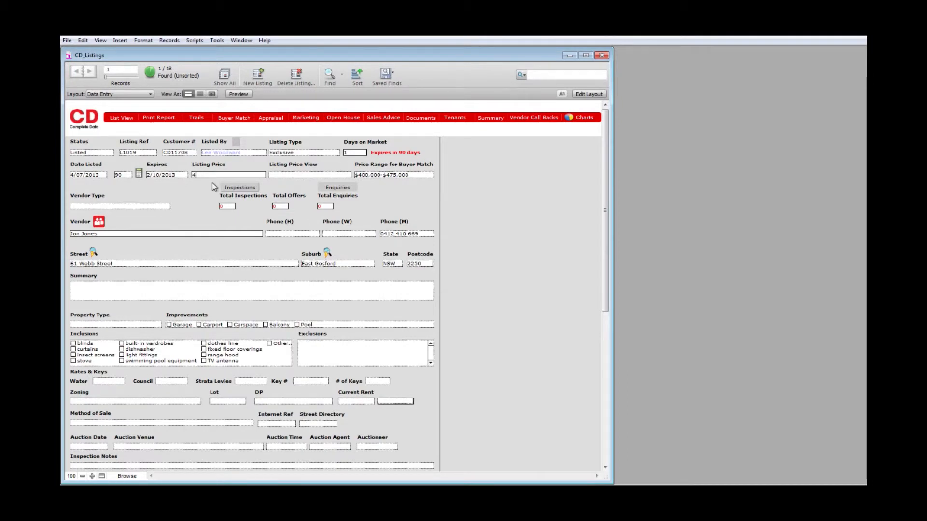
pyautogui.write('445000')
pyautogui.click(289, 177)
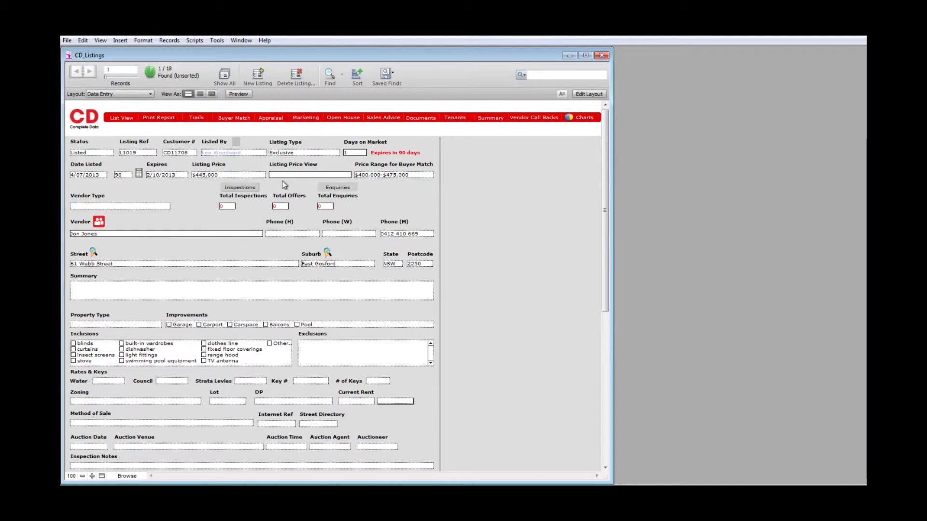
pyautogui.write('offers ab')
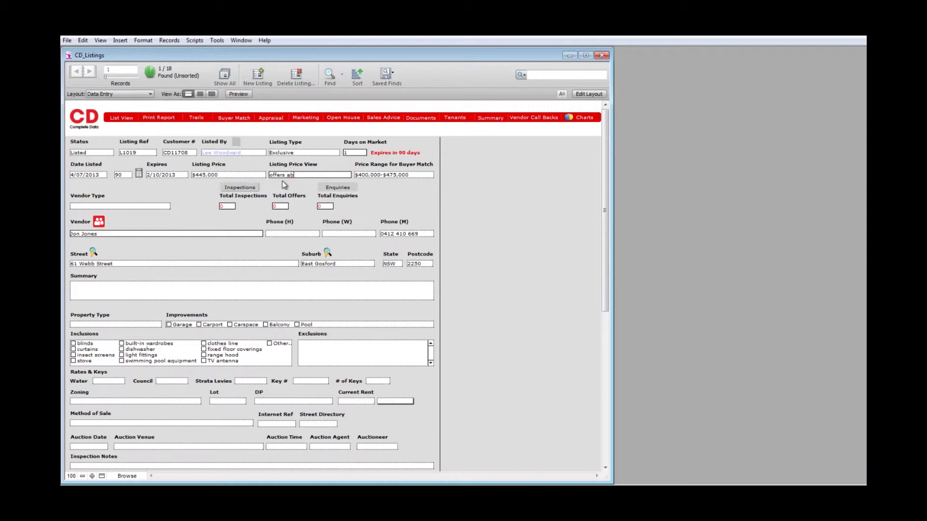
pyautogui.write('ove 410,000')
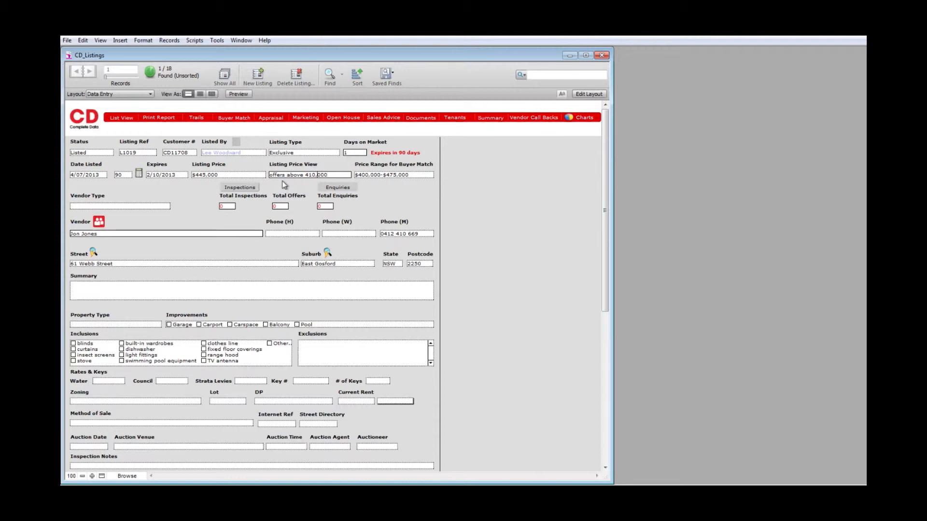
pyautogui.write('$')
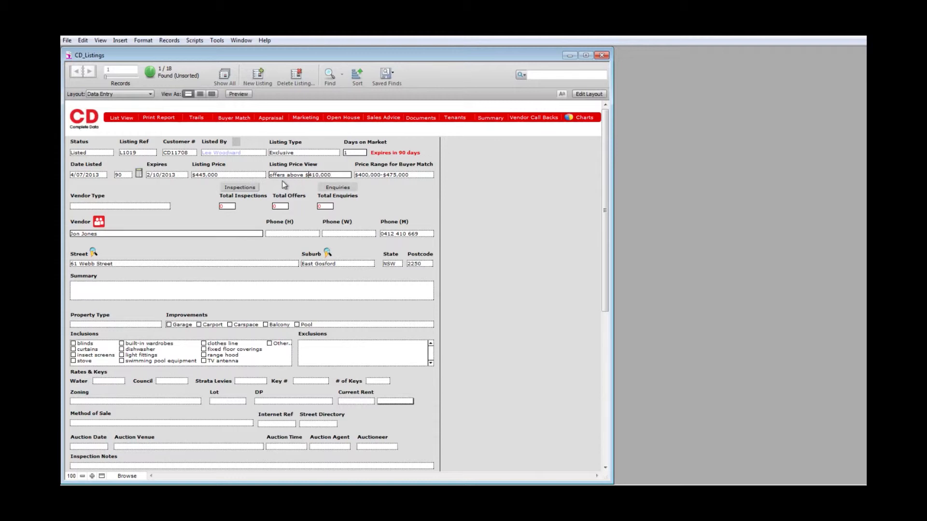
# Step: Set the vendor type to Developer and the property type to House
pyautogui.click(167, 206)
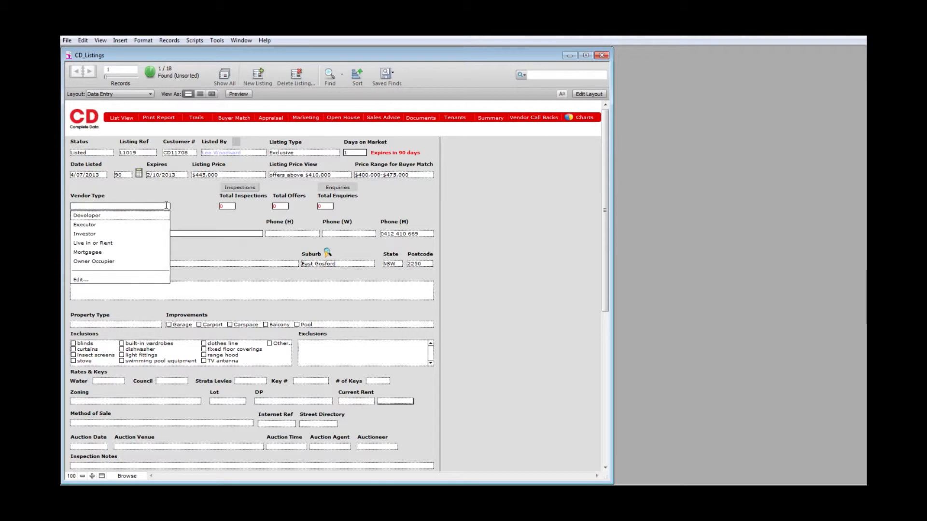
pyautogui.click(150, 216)
pyautogui.click(139, 288)
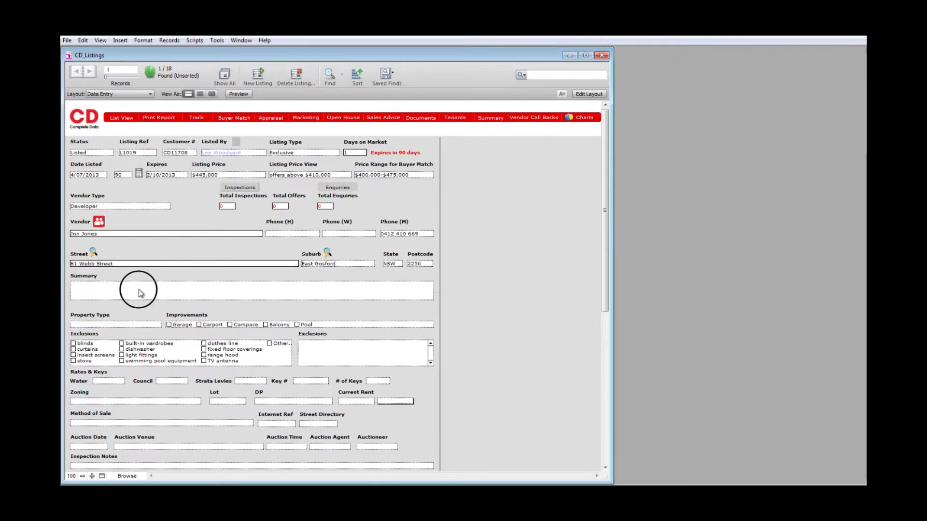
pyautogui.click(114, 324)
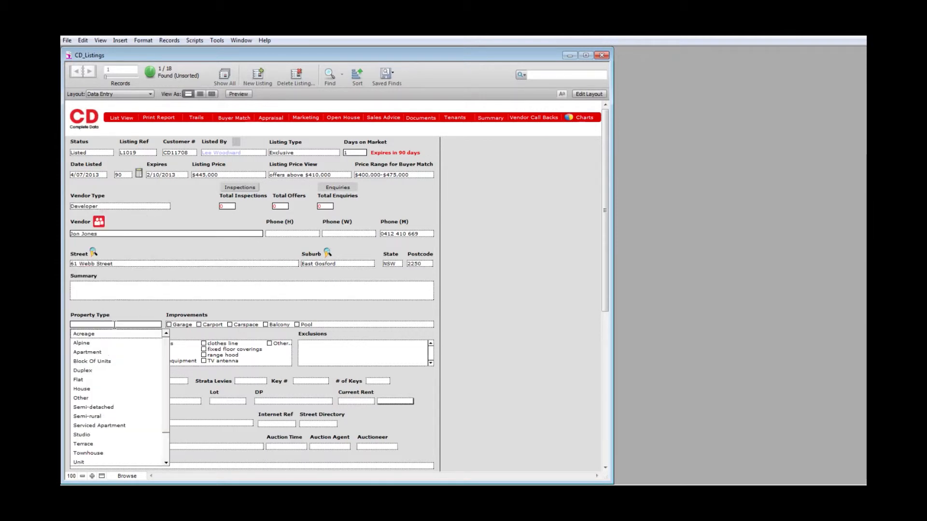
pyautogui.click(92, 389)
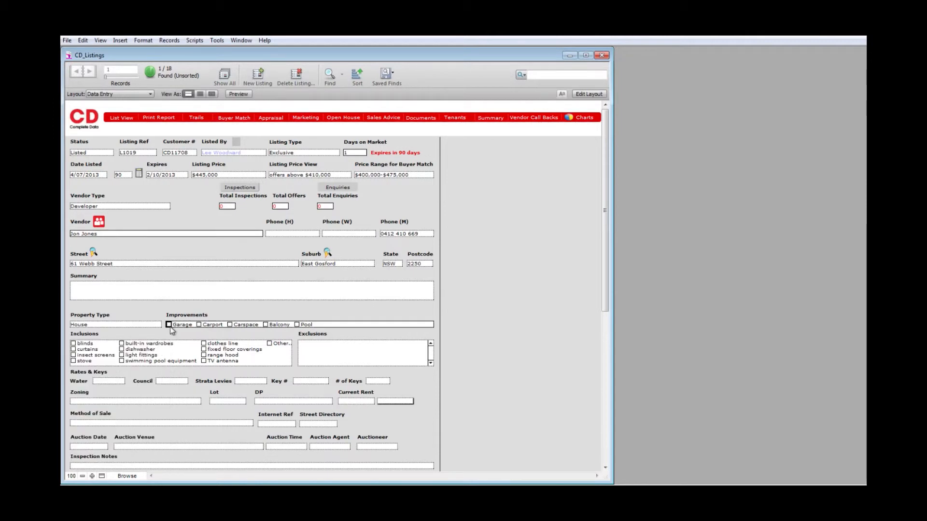
# Step: Tick Garage, Carspace, Balcony and Pool, and include blinds, curtains, floor coverings and range hood
pyautogui.click(169, 325)
pyautogui.click(230, 324)
pyautogui.click(265, 324)
pyautogui.click(297, 324)
pyautogui.click(74, 344)
pyautogui.click(73, 349)
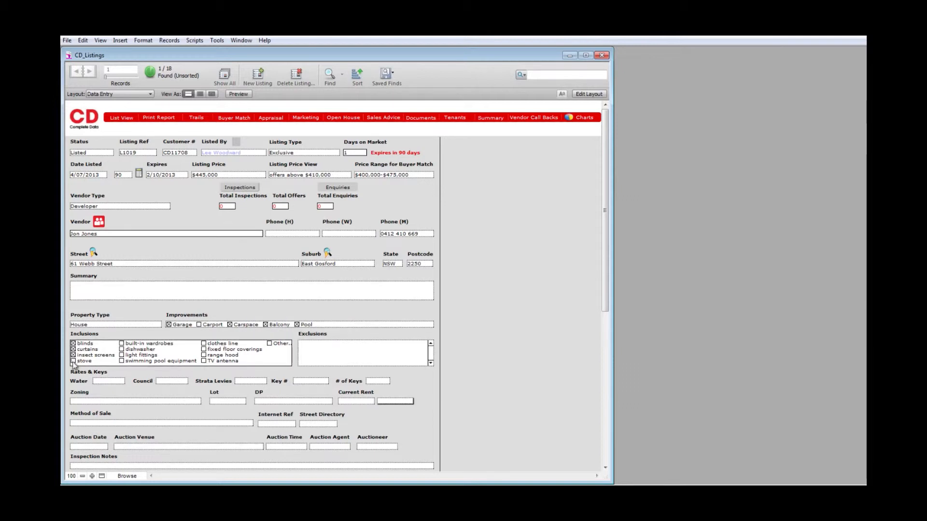
pyautogui.click(203, 349)
pyautogui.click(203, 354)
# Step: Set the zoning to 2A Residential
pyautogui.click(318, 355)
pyautogui.click(114, 380)
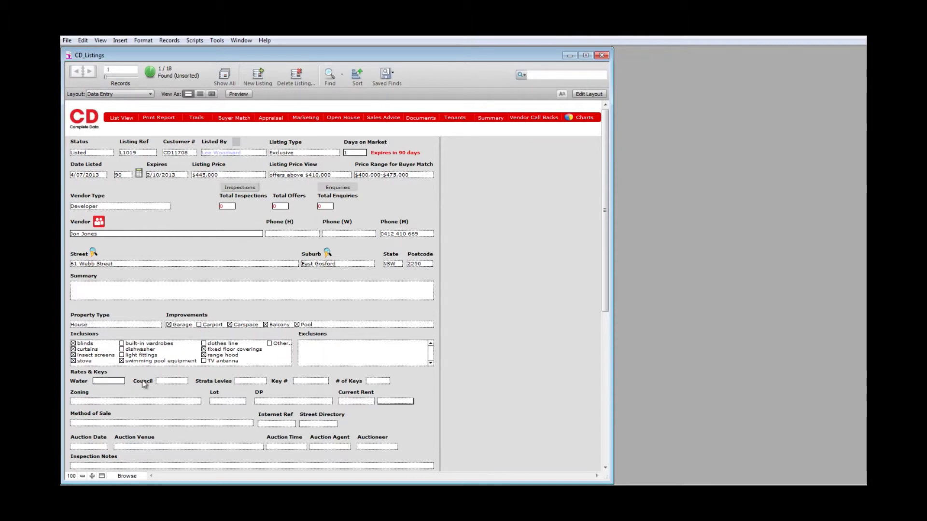
pyautogui.click(177, 380)
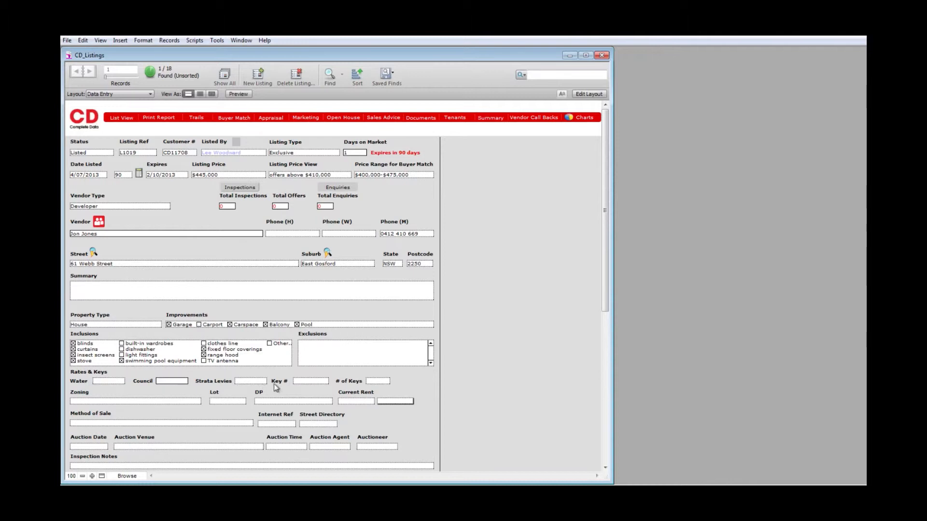
pyautogui.click(161, 403)
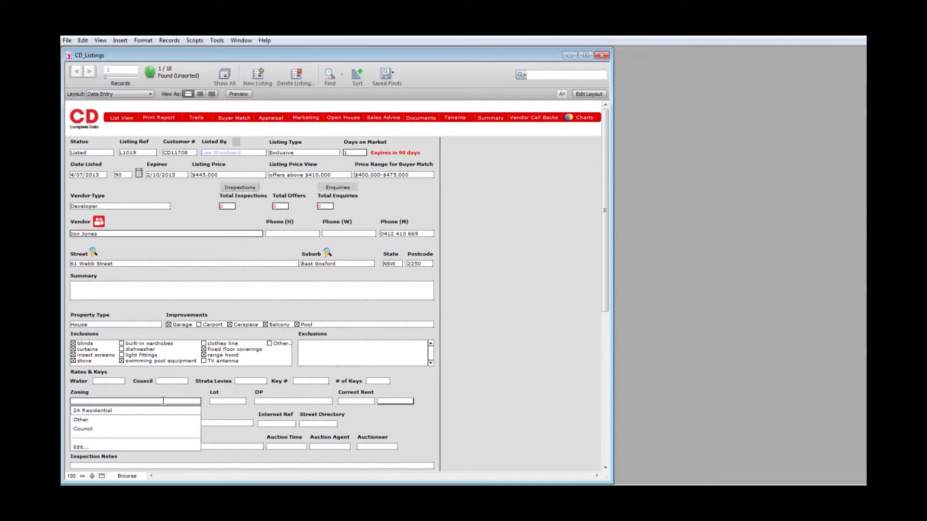
pyautogui.click(155, 410)
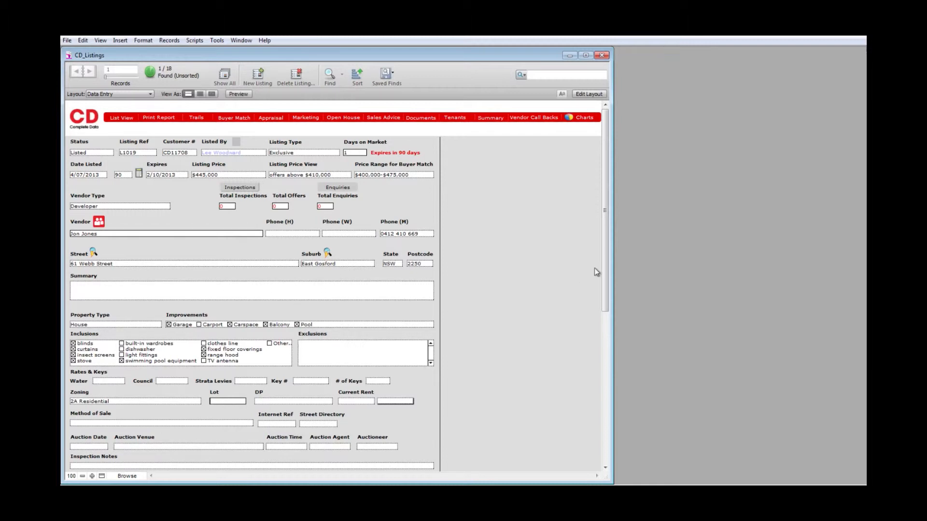
pyautogui.moveTo(604, 273); pyautogui.dragTo(604, 337)
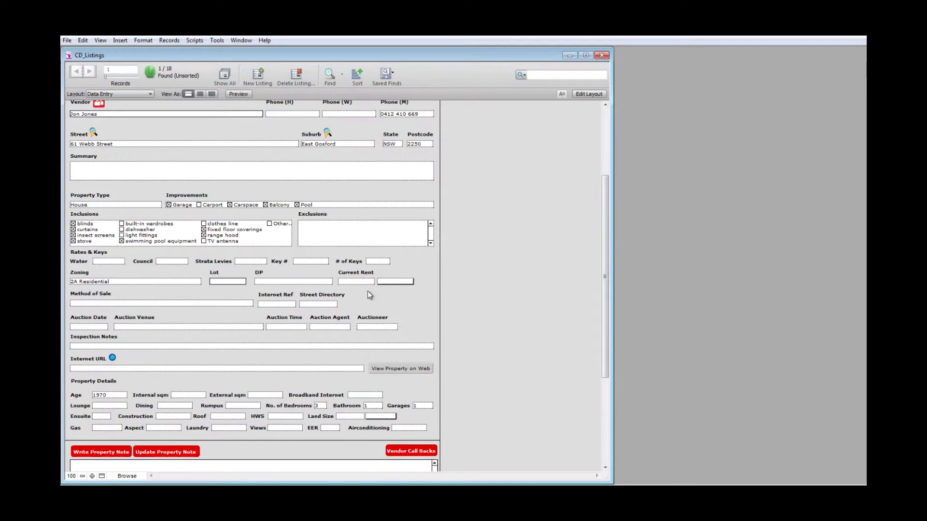
# Step: Set the method of sale to Private Treaty
pyautogui.click(145, 303)
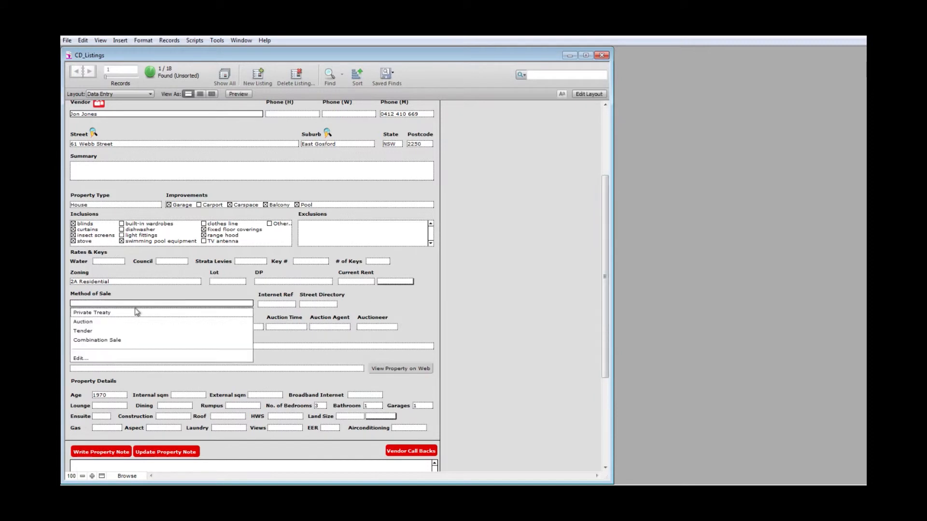
pyautogui.click(134, 314)
pyautogui.click(269, 304)
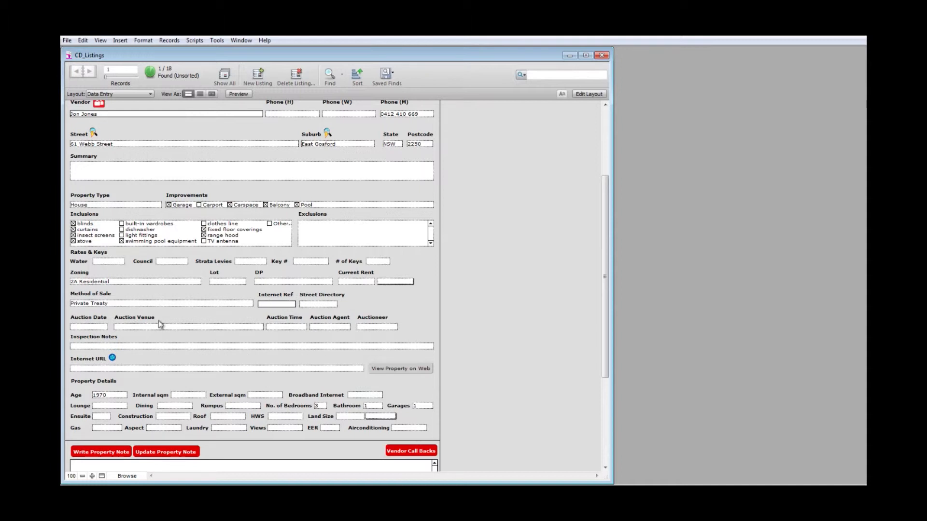
# Step: Enter the inspection note 'Only inspect on TUesday afternoon' and commit it
pyautogui.click(201, 347)
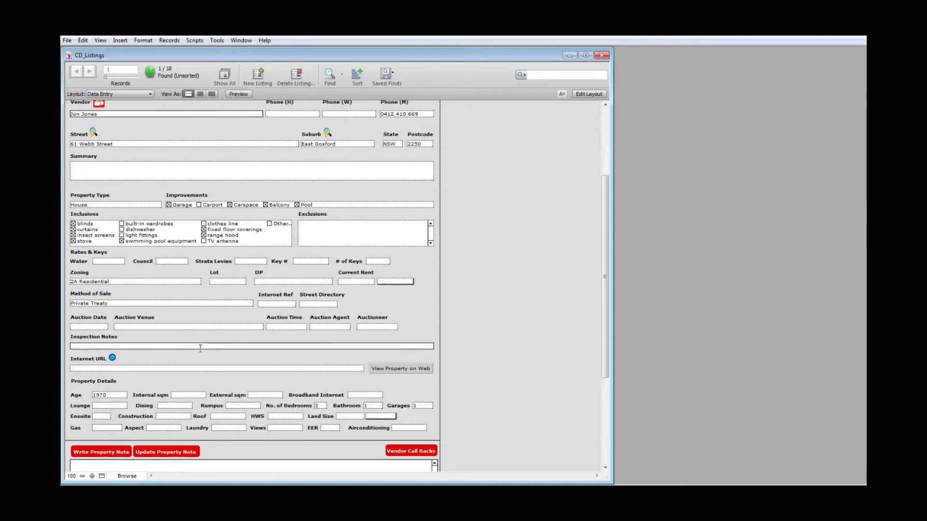
pyautogui.write('Only inspect on TUesday')
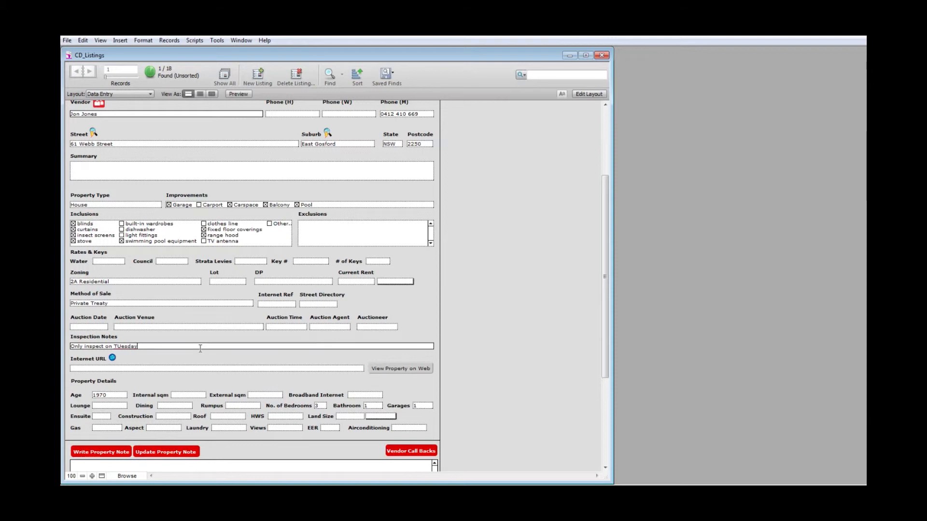
pyautogui.write(' afternoon')
pyautogui.click(105, 368)
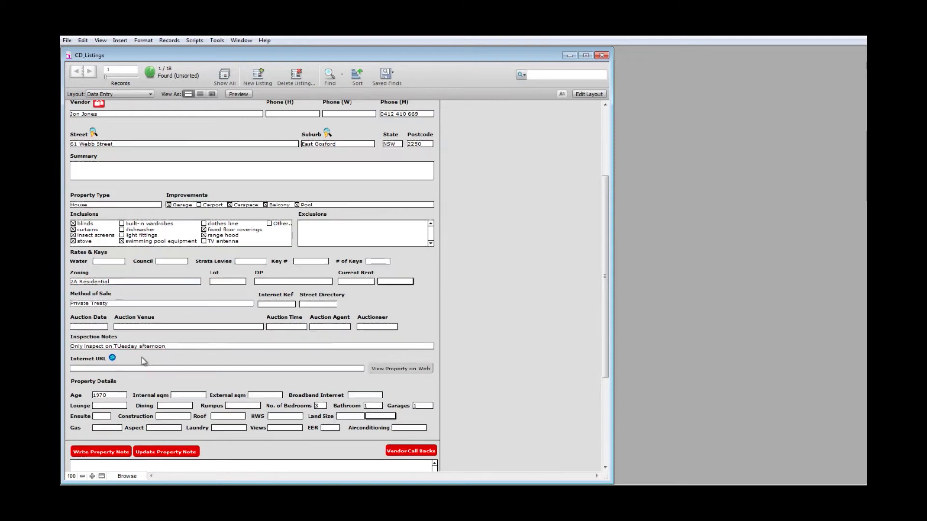
pyautogui.click(104, 368)
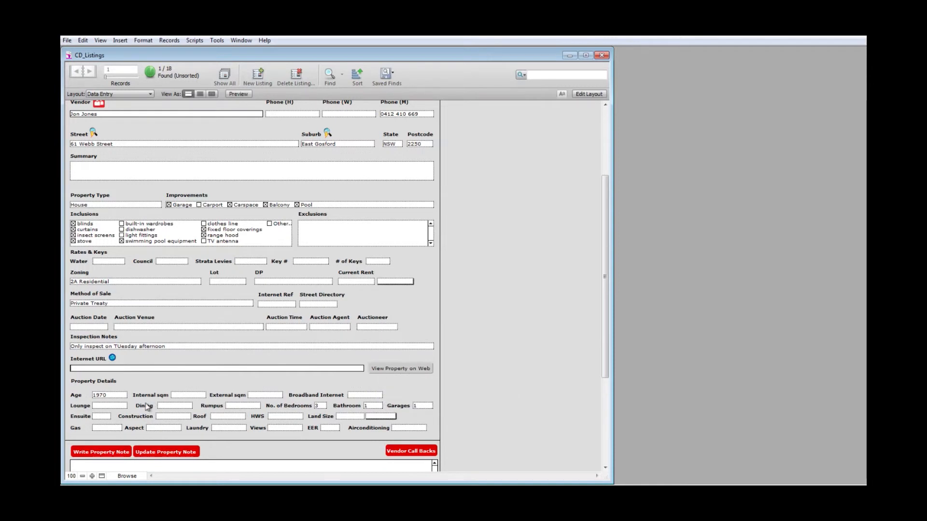
# Step: Set Lounge, Dining, Rumpus and Ensuite to Yes, keeping 3 bedrooms
pyautogui.click(110, 407)
pyautogui.click(107, 415)
pyautogui.press('Tab')
pyautogui.click(165, 417)
pyautogui.press('Tab')
pyautogui.click(233, 417)
pyautogui.press('Tab')
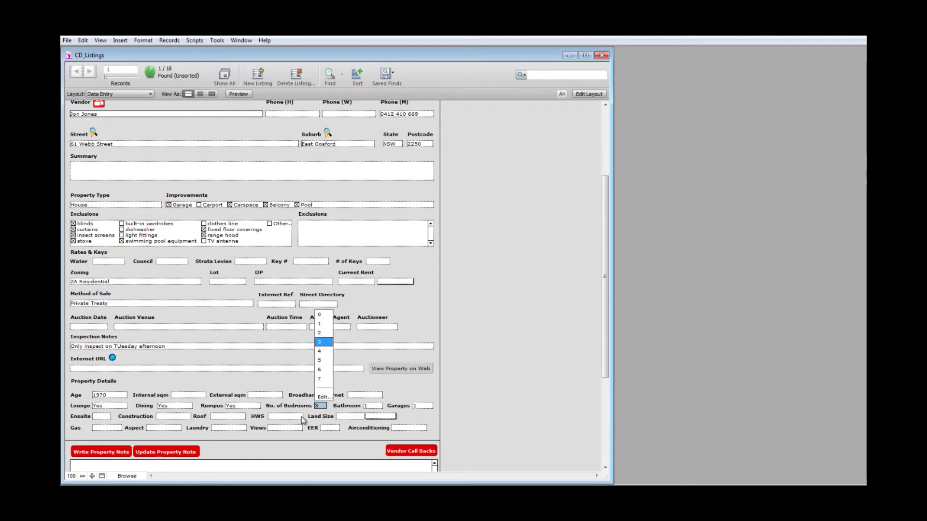
pyautogui.click(99, 416)
pyautogui.click(102, 426)
pyautogui.press('Tab')
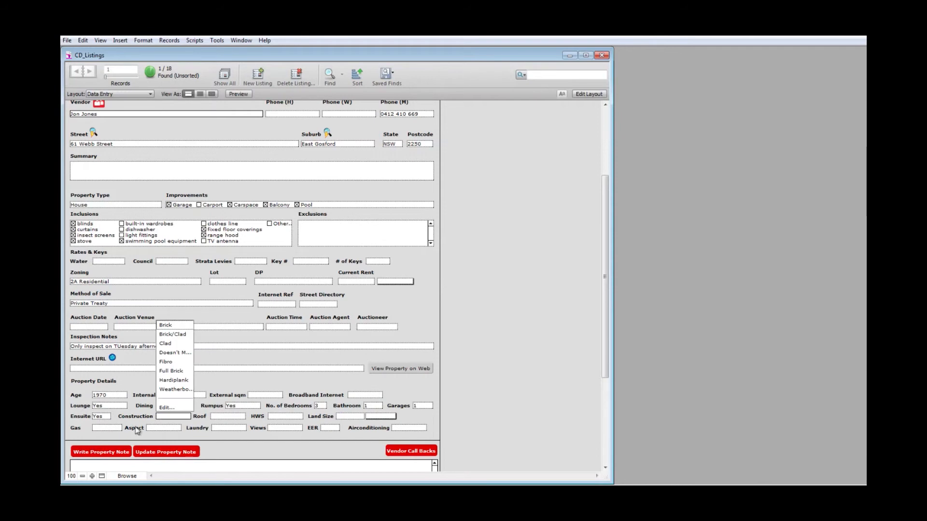
# Step: Choose Full Brick construction, Tile roof, Gas hot water and a 680 sqm land size
pyautogui.click(172, 371)
pyautogui.press('Tab')
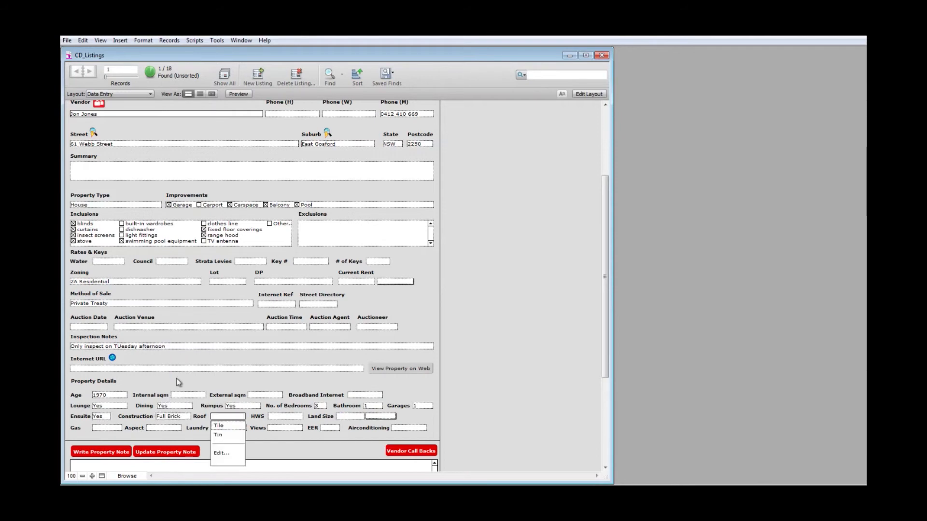
pyautogui.click(228, 425)
pyautogui.press('Tab')
pyautogui.click(287, 427)
pyautogui.press('Tab')
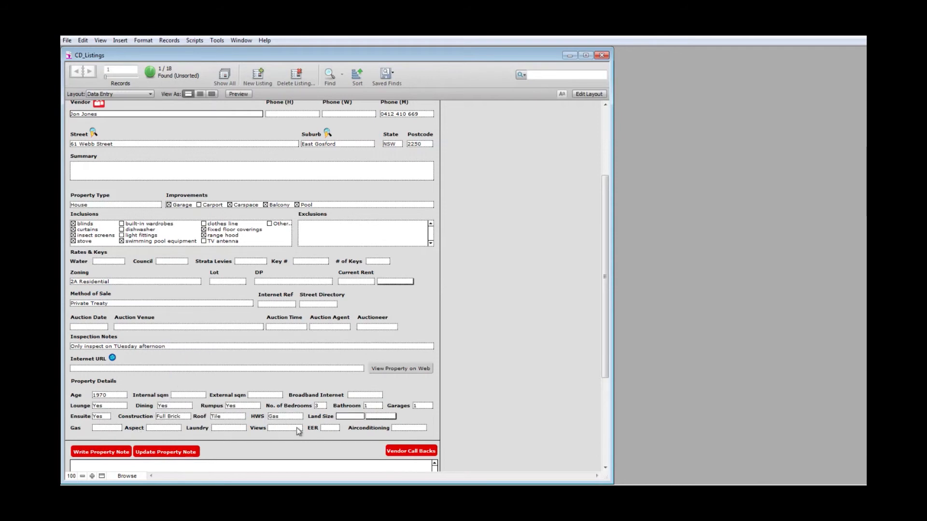
pyautogui.write('680')
pyautogui.click(372, 416)
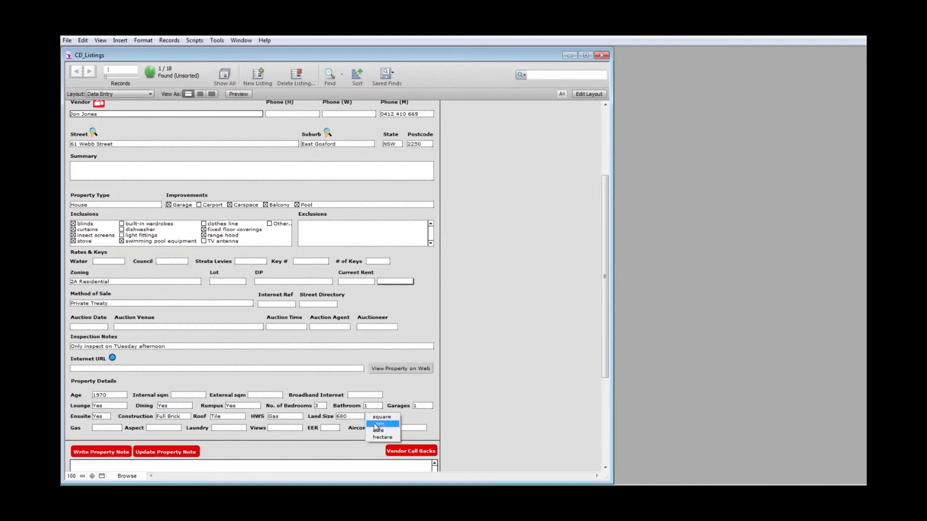
pyautogui.click(377, 425)
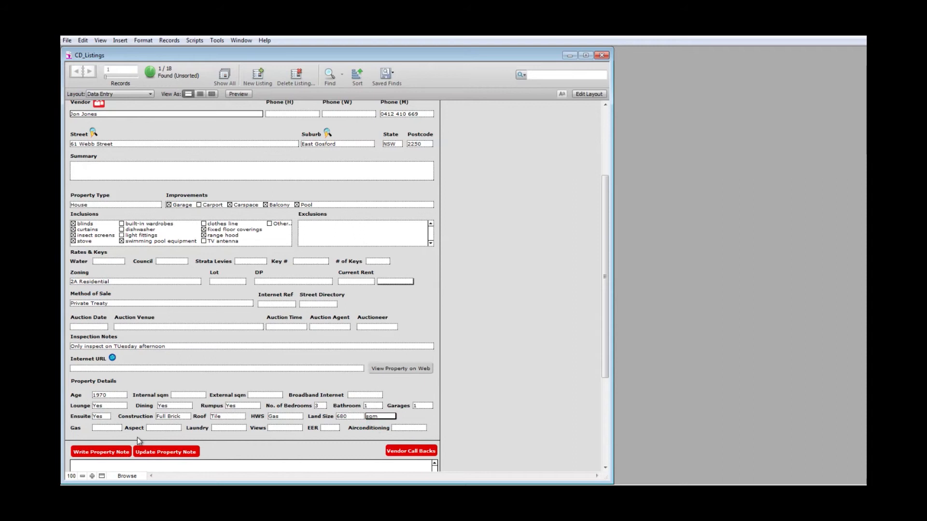
# Step: Set gas supply Main, aspect East, laundry Facilities, Ocean views, EER 0.5 and Airconditioning Yes
pyautogui.click(106, 427)
pyautogui.click(107, 437)
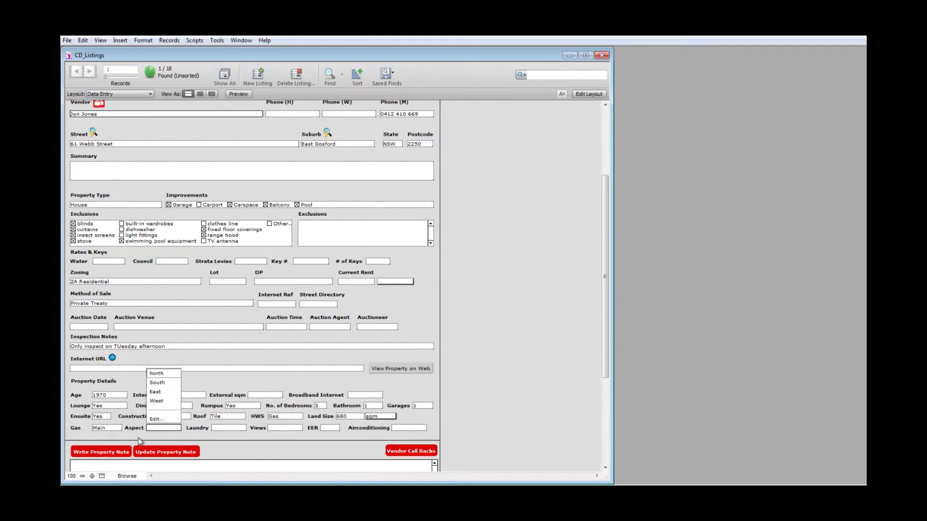
pyautogui.click(158, 395)
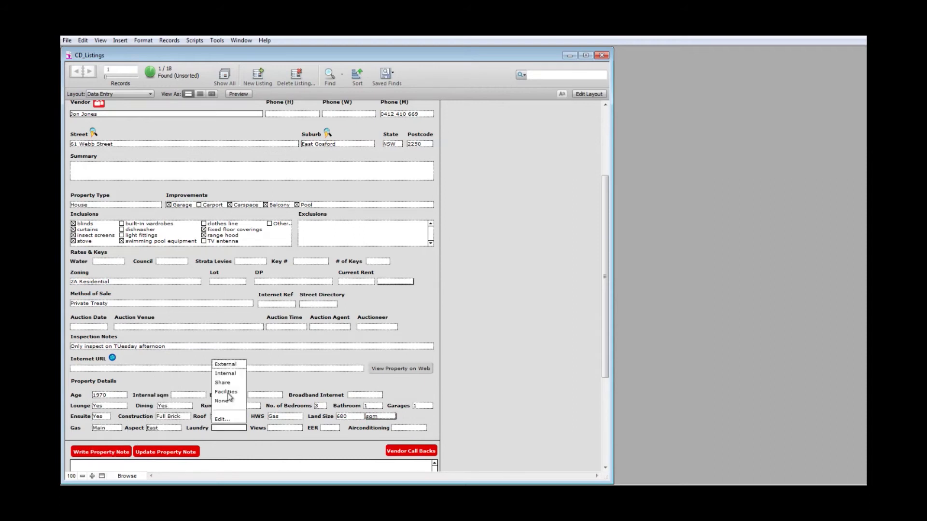
pyautogui.click(230, 393)
pyautogui.click(285, 428)
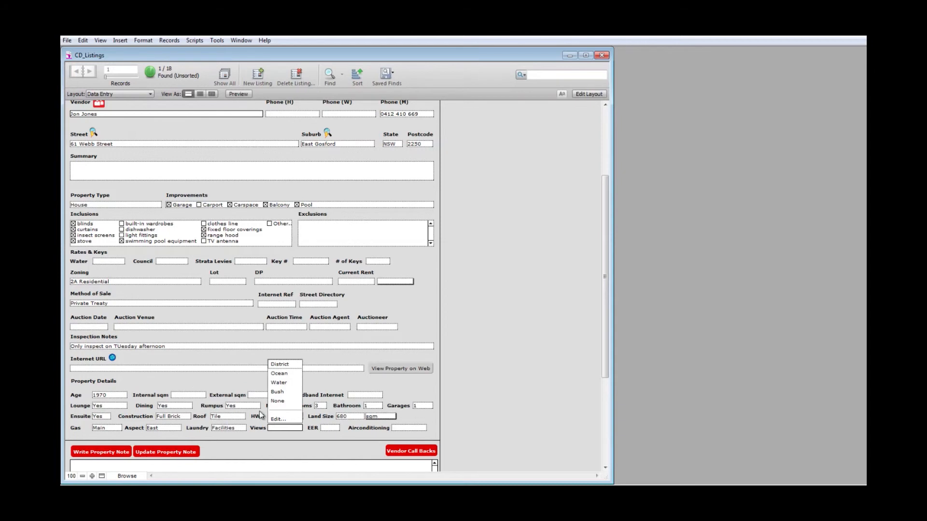
pyautogui.click(279, 374)
pyautogui.click(330, 428)
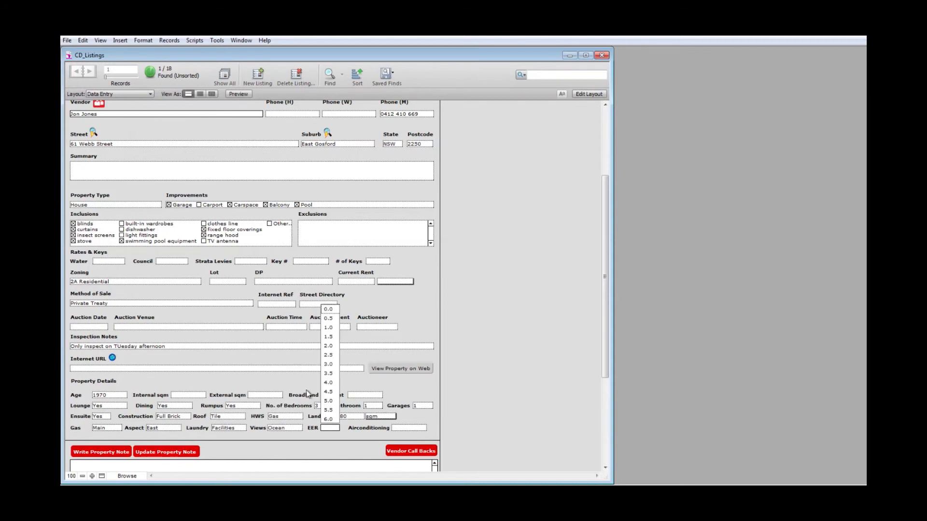
pyautogui.click(330, 320)
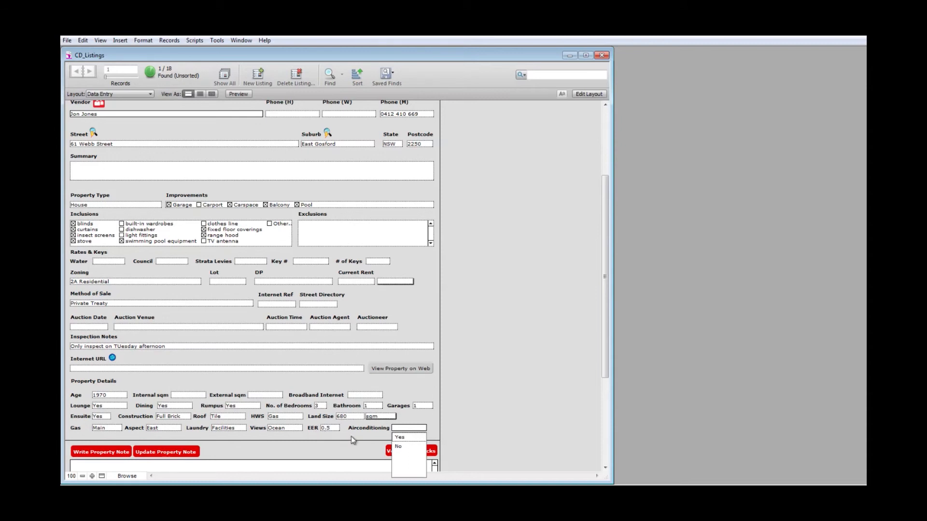
pyautogui.click(399, 437)
pyautogui.scroll(-3, 399, 438)
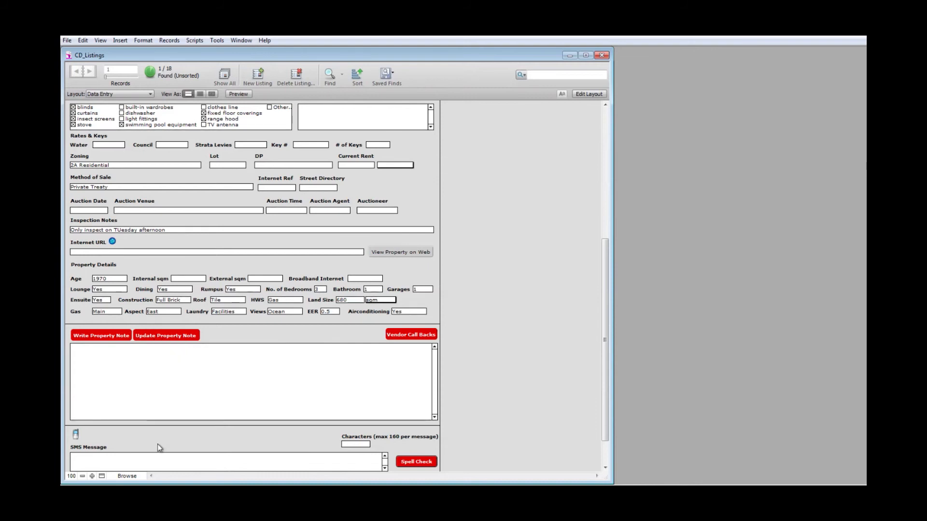
pyautogui.click(135, 457)
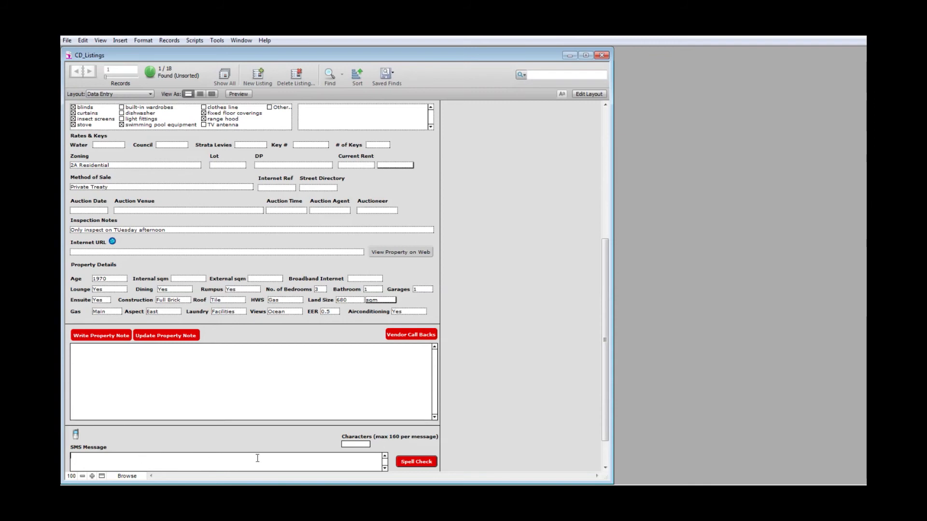
pyautogui.moveTo(604, 361); pyautogui.dragTo(598, 210)
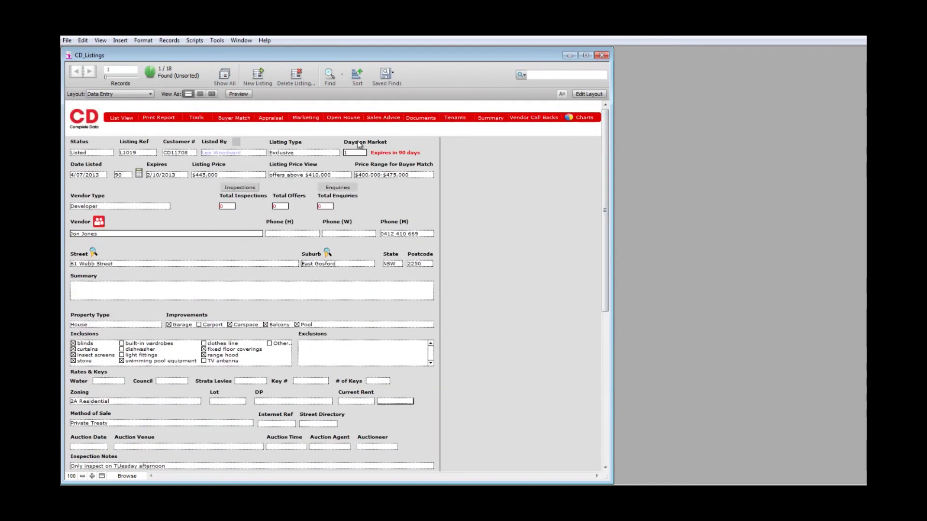
pyautogui.click(382, 120)
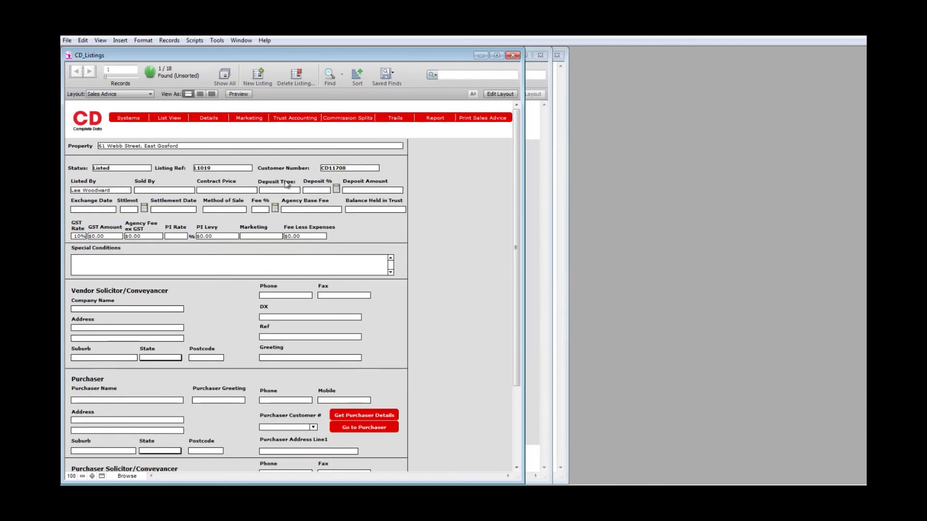
pyautogui.click(162, 310)
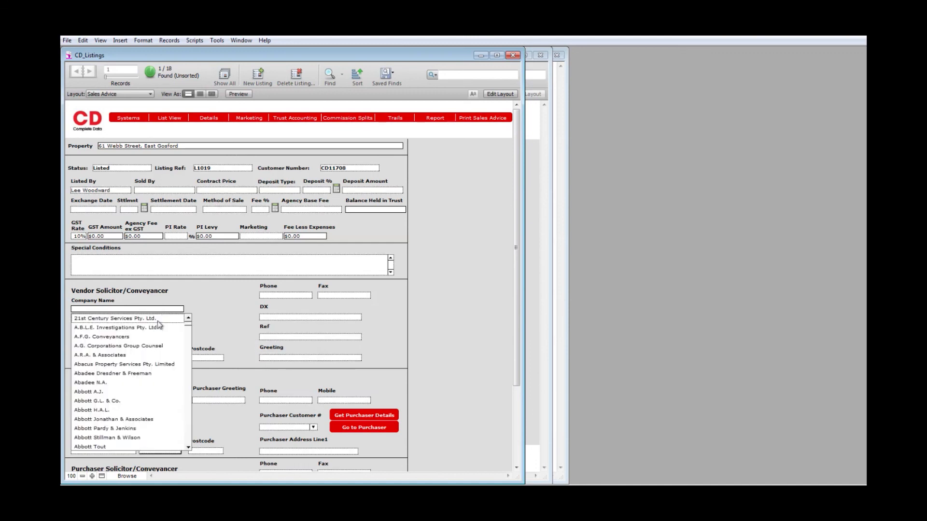
pyautogui.click(114, 383)
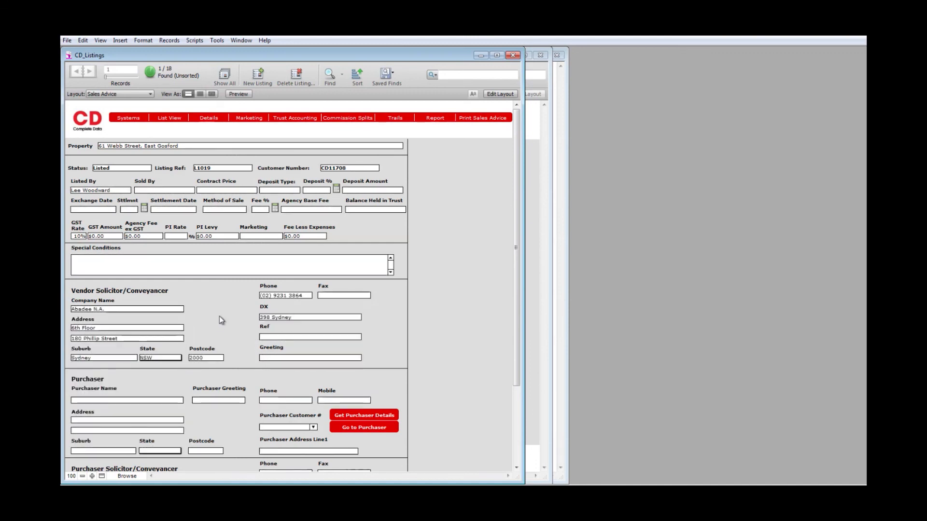